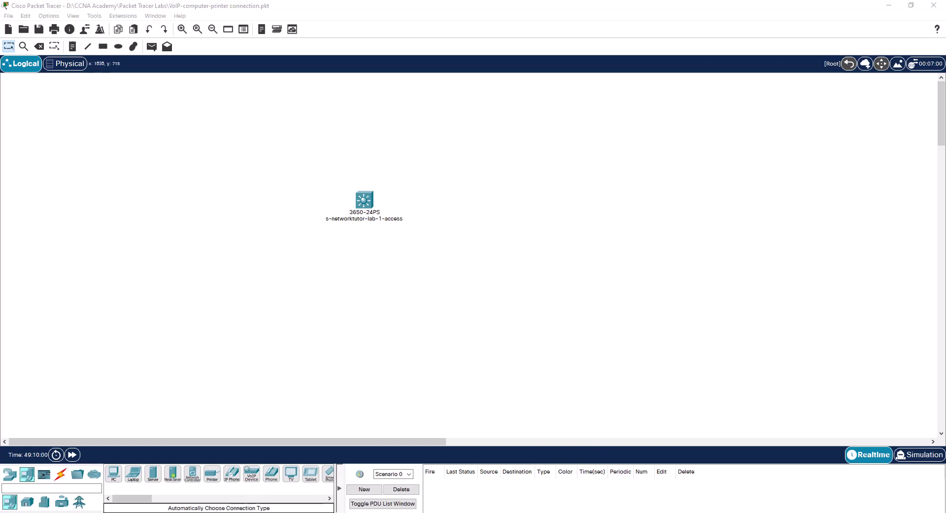
# Paste a Netgear 8-port switch photo into the network sketch, then undo the paste
pyautogui.hotkey('alt', 'Tab')
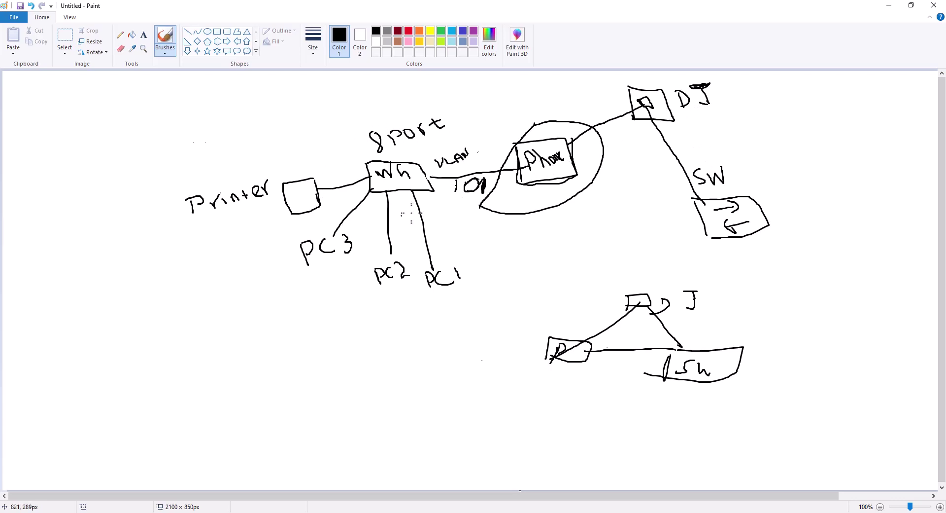
pyautogui.hotkey('ctrl', 'v')
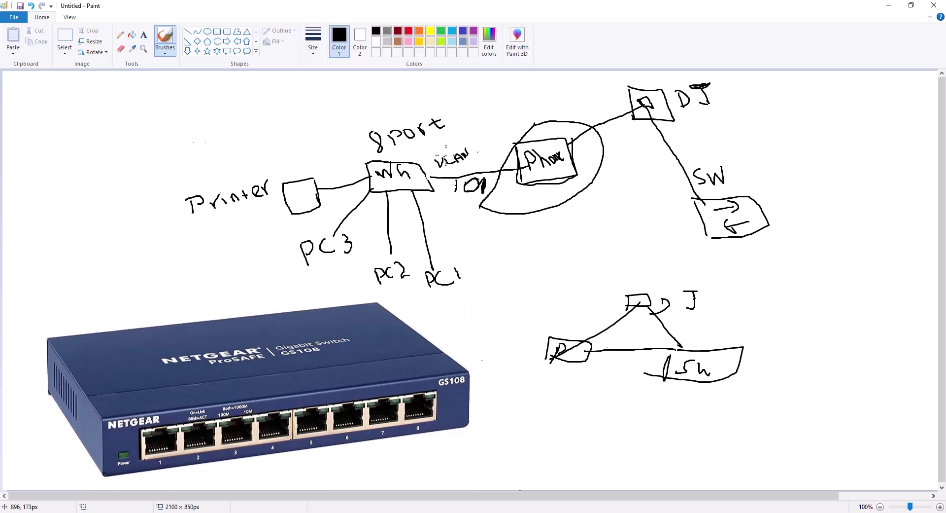
pyautogui.hotkey('ctrl', 'z')
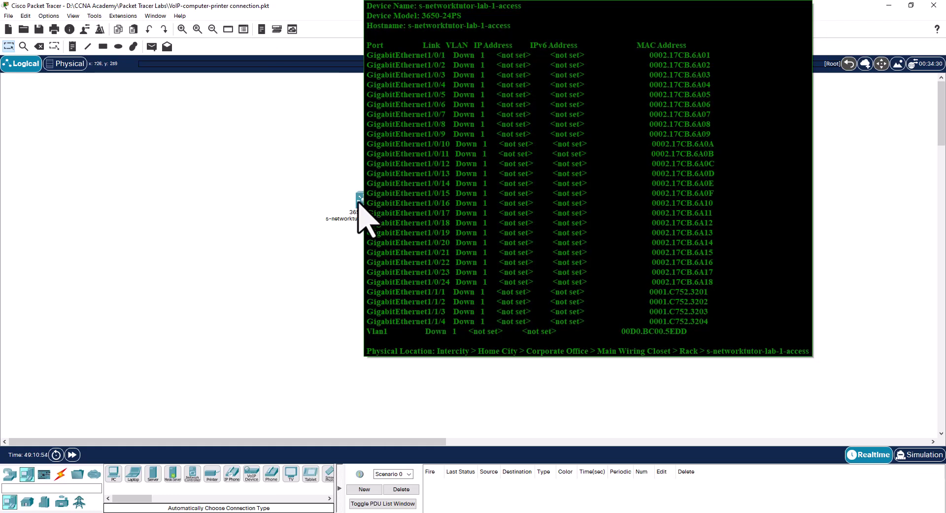
# In the maximized switch CLI, enter privileged mode and run sh vlan
pyautogui.click(364, 199)
pyautogui.click(611, 88)
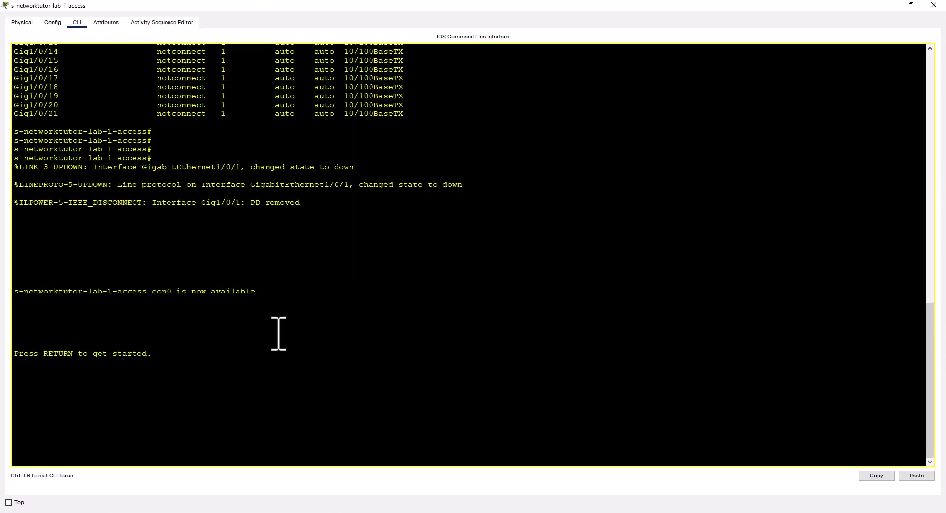
pyautogui.press('Return')
pyautogui.press('Return')
pyautogui.press('Return')
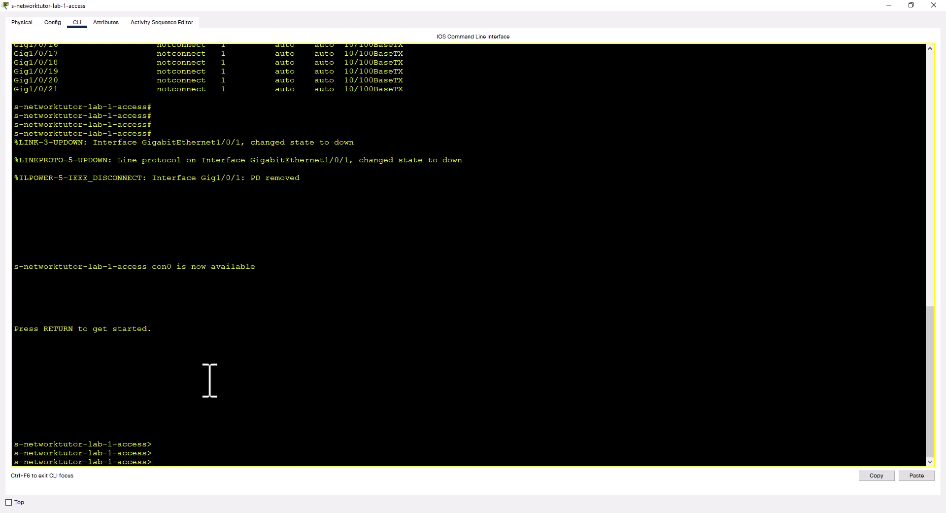
pyautogui.write('en')
pyautogui.press('Return')
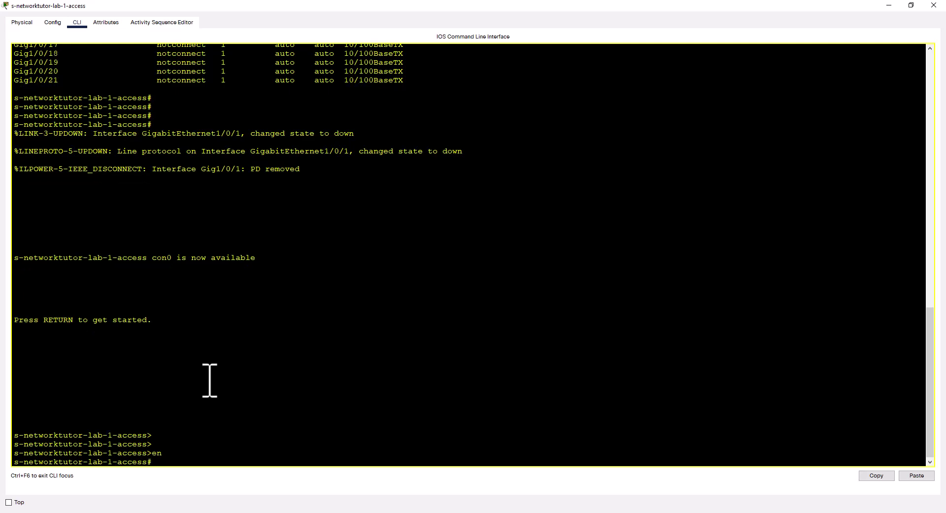
pyautogui.press('Return')
pyautogui.write('sh vlan')
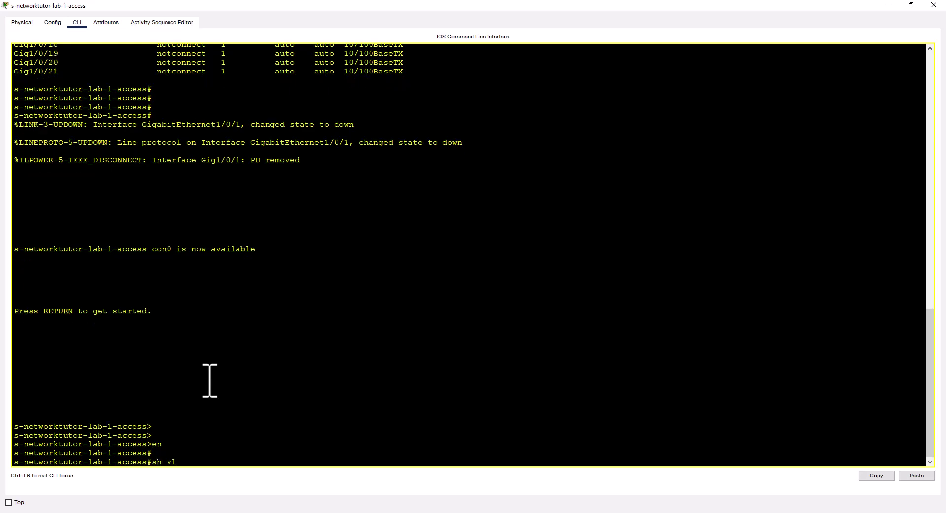
pyautogui.press('Return')
# Highlight the 100 Voice and 101 Data VLAN rows, then show the switch's physical view
pyautogui.moveTo(13, 355); pyautogui.dragTo(246, 356)
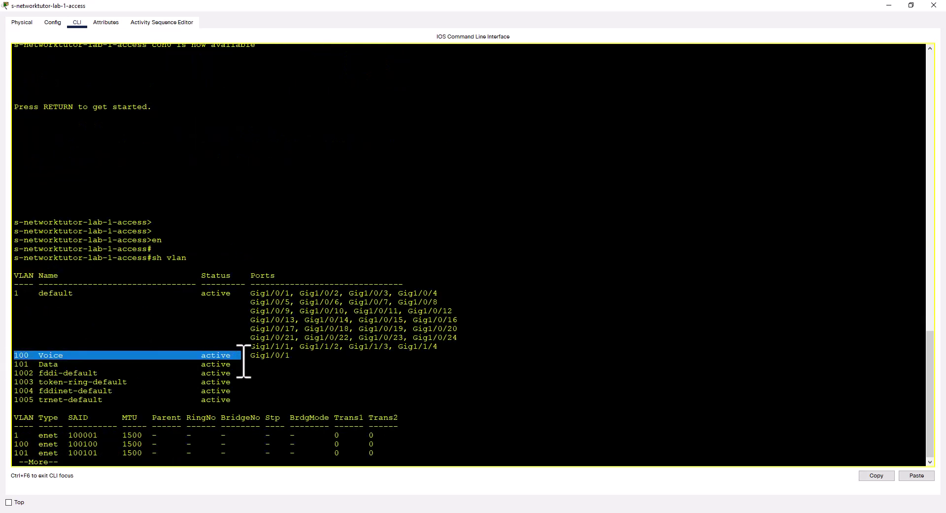
pyautogui.click(14, 369)
pyautogui.moveTo(15, 369); pyautogui.dragTo(260, 376)
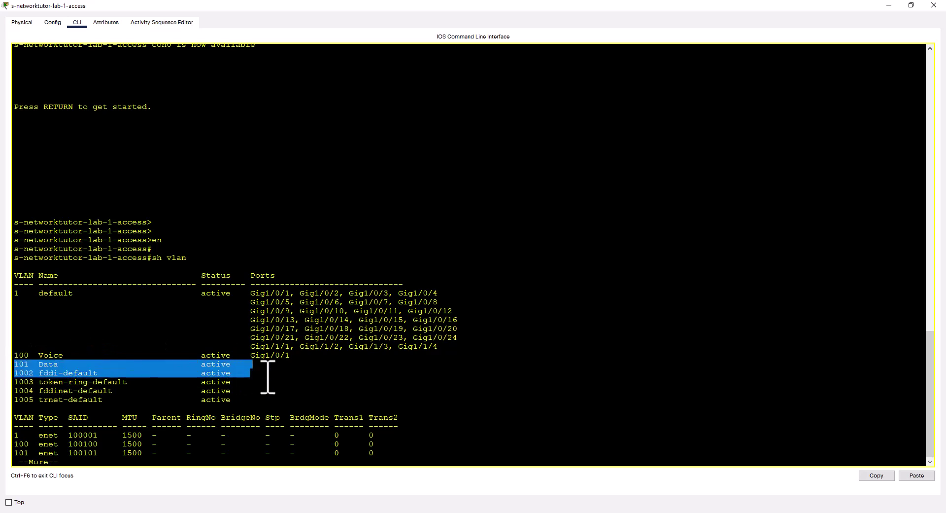
pyautogui.click(20, 22)
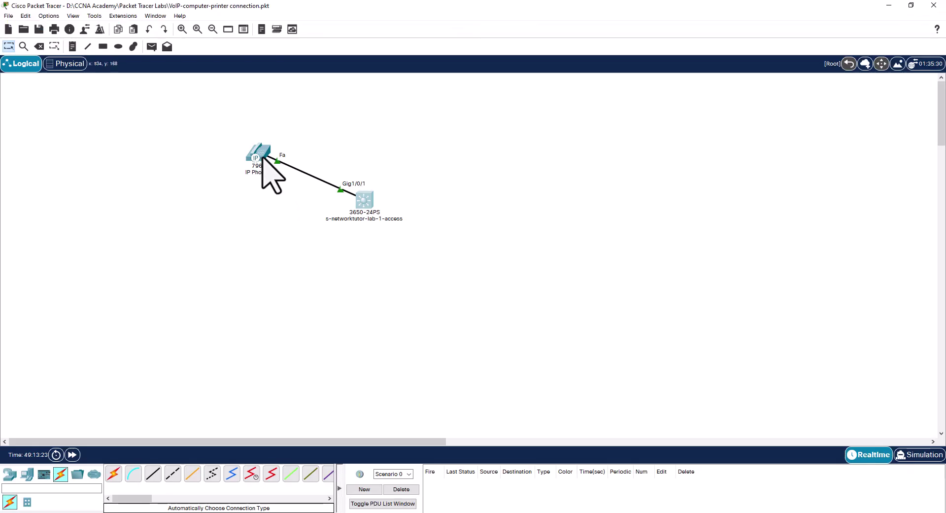
# Zoom in on IP Phone4's rear ports and drag IP_PHONE_POWER_ADAPTER toward its power port
pyautogui.click(260, 153)
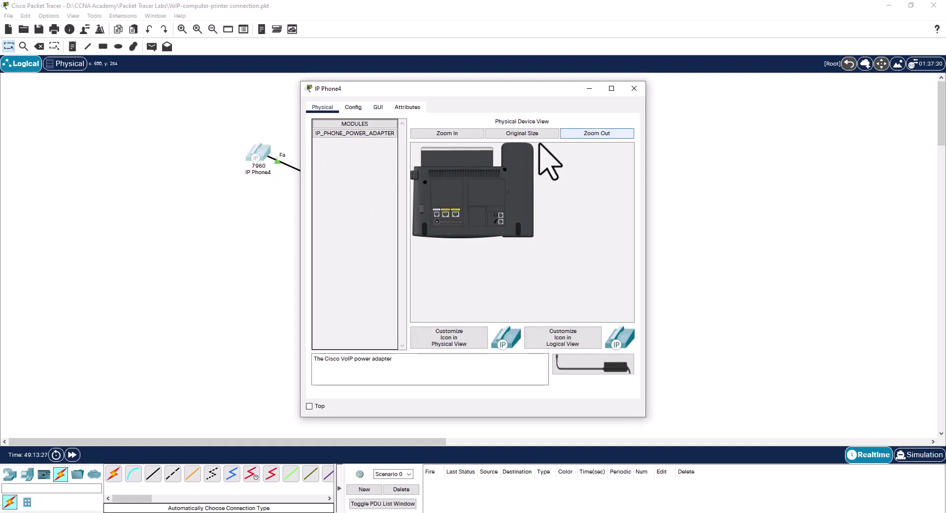
pyautogui.click(447, 133)
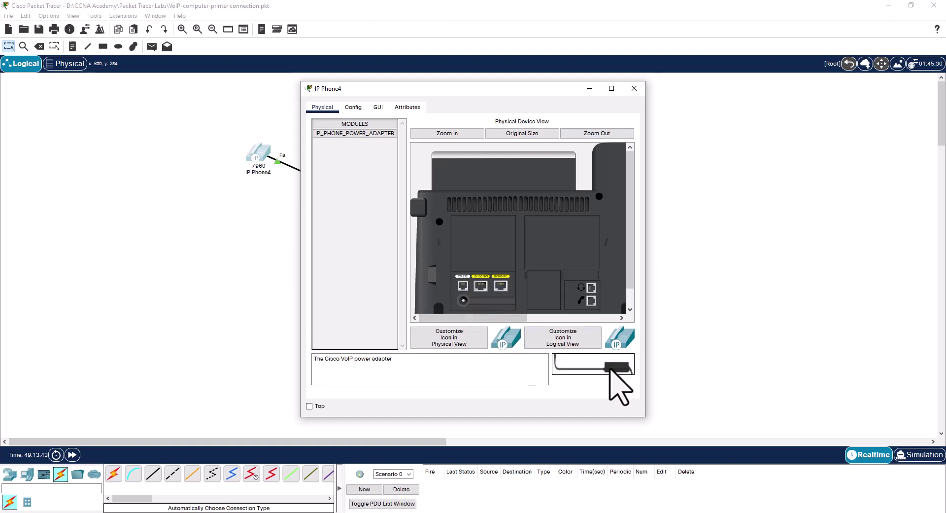
pyautogui.moveTo(598, 355); pyautogui.dragTo(463, 301)
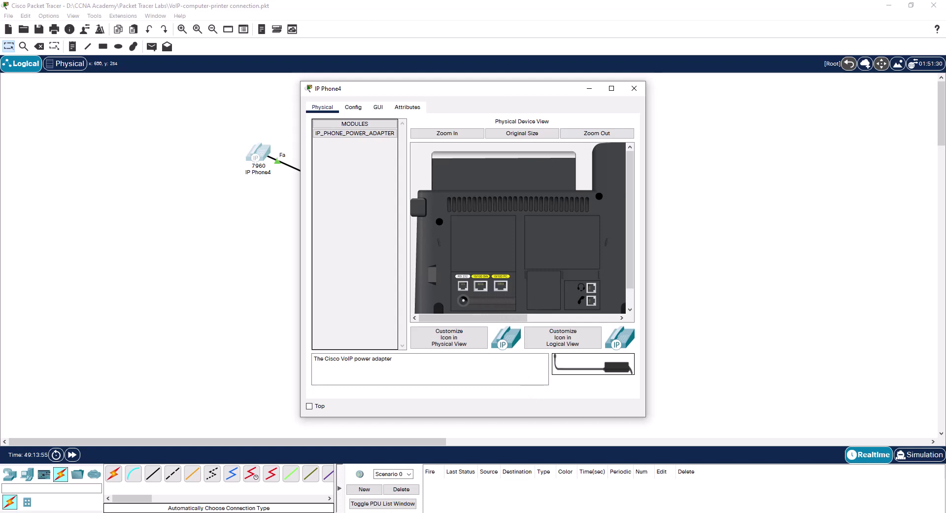
pyautogui.hotkey('alt', 'Tab')
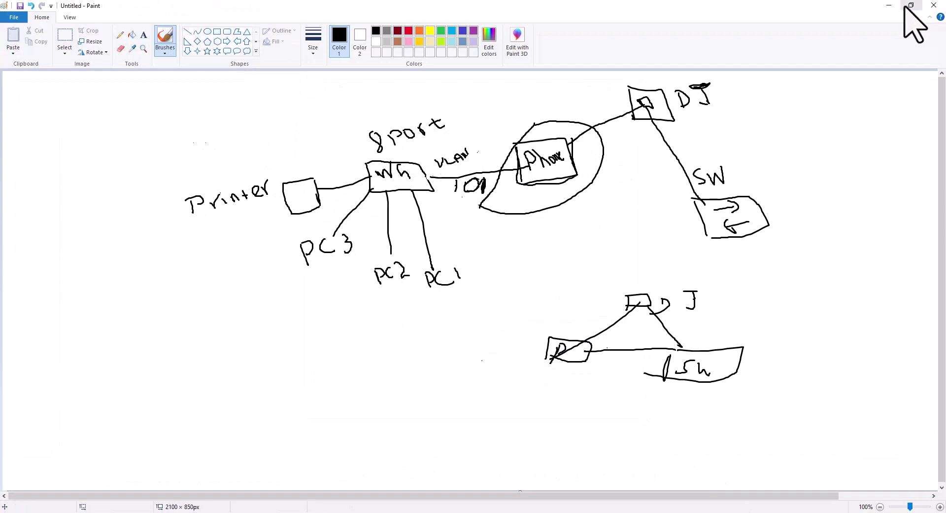
pyautogui.click(890, 6)
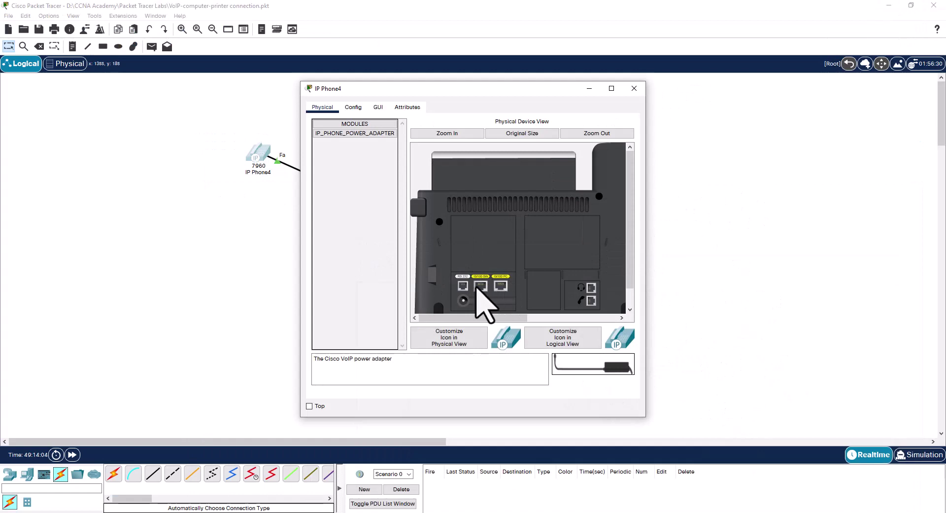
pyautogui.click(889, 5)
pyautogui.hotkey('alt', 'Tab')
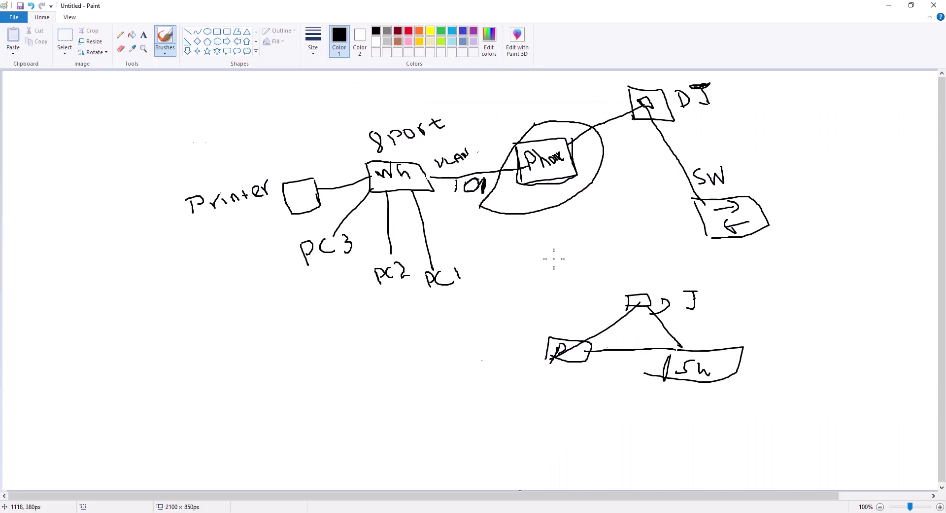
pyautogui.click(890, 7)
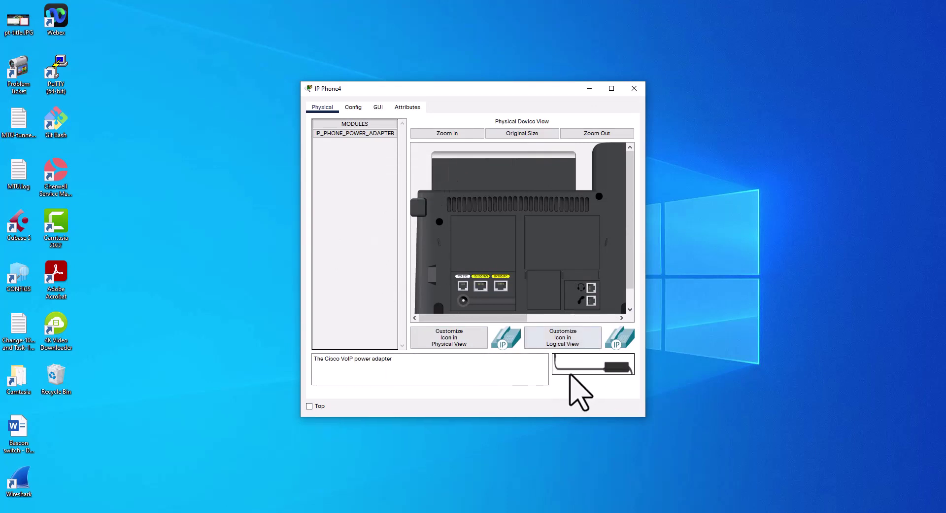
pyautogui.moveTo(571, 375)
pyautogui.mouseDown()
pyautogui.moveTo(584, 377)
pyautogui.moveTo(535, 338)
pyautogui.moveTo(509, 331)
pyautogui.mouseUp()
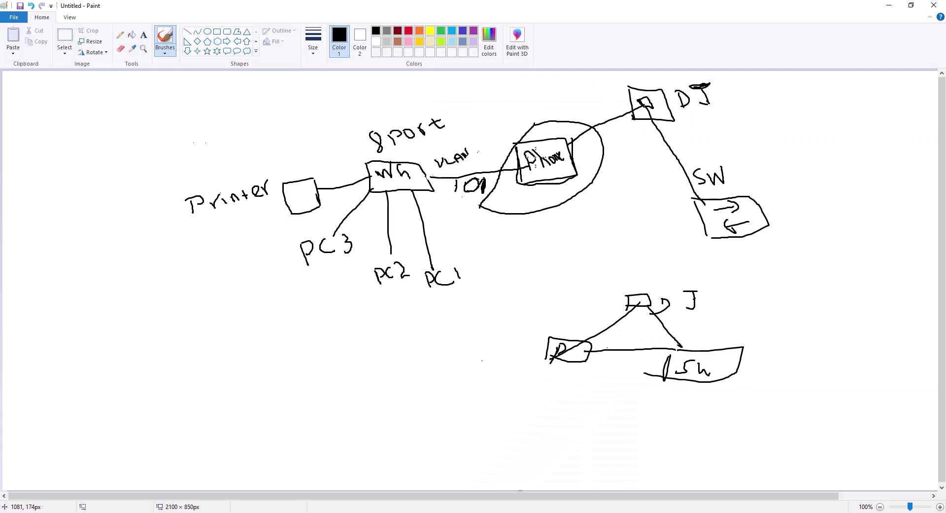
# Run sh int status on the switch to confirm Gig1/0/1 is connected
pyautogui.click(890, 6)
pyautogui.press('Return')
pyautogui.press('Return')
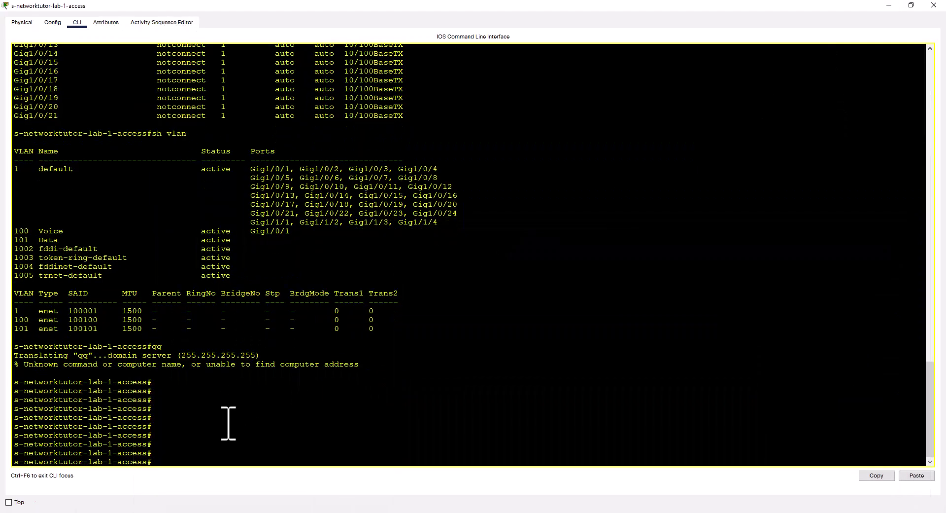
pyautogui.write('sh int status')
pyautogui.press('Return')
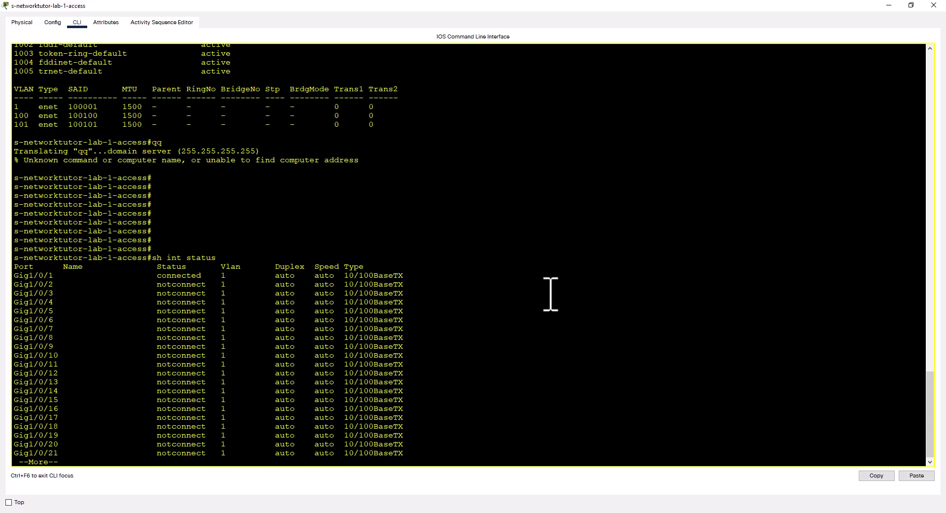
pyautogui.press('q')
# Run sh power inline, showing the IP Phone 7960 drawing 10.0 W on Gig1/0/1
pyautogui.press('Return')
pyautogui.press('Return')
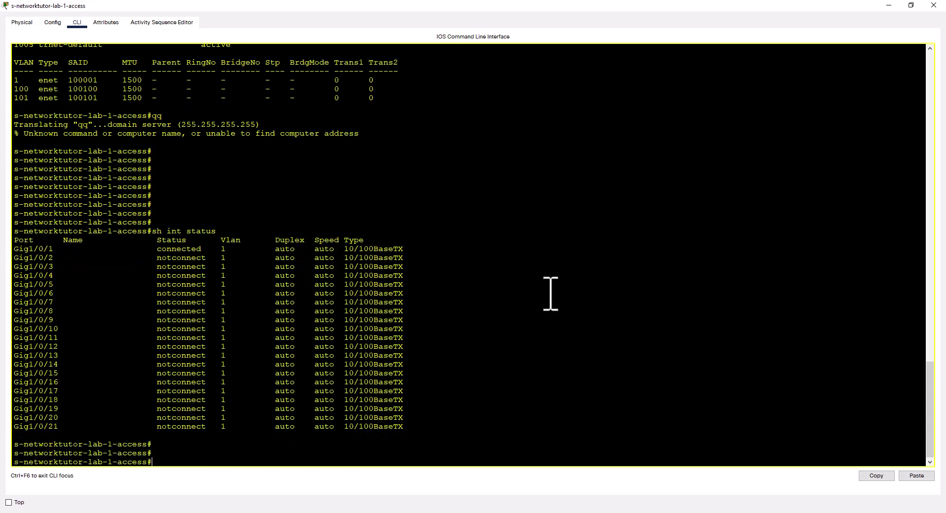
pyautogui.write('sh power')
pyautogui.press('Tab')
pyautogui.write('in')
pyautogui.press('Tab')
pyautogui.press('Return')
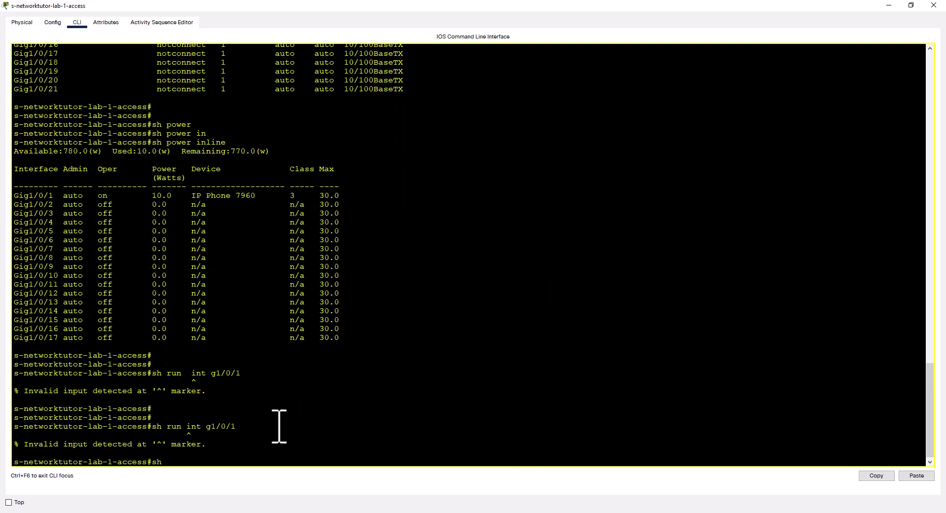
# Page through the switch's running configuration
pyautogui.write('run')
pyautogui.press('Return')
pyautogui.press('Return')
pyautogui.press('Return')
pyautogui.press('Return')
pyautogui.press('Return')
pyautogui.press('Return')
pyautogui.press('Return')
pyautogui.press('Return')
pyautogui.press('Return')
pyautogui.press('Return')
pyautogui.press('Return')
pyautogui.press('Return')
pyautogui.press('Return')
pyautogui.press('Return')
pyautogui.press('Return')
pyautogui.press('Return')
pyautogui.press('Return')
pyautogui.press('Return')
pyautogui.press('Return')
pyautogui.press('Return')
pyautogui.press('Return')
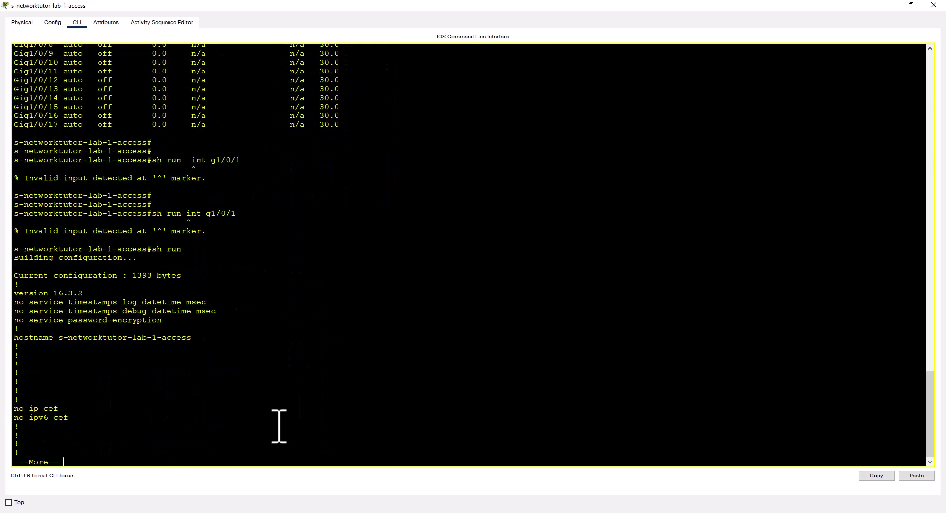
pyautogui.press('Return')
pyautogui.press('Return')
pyautogui.press('Return')
pyautogui.press('Return')
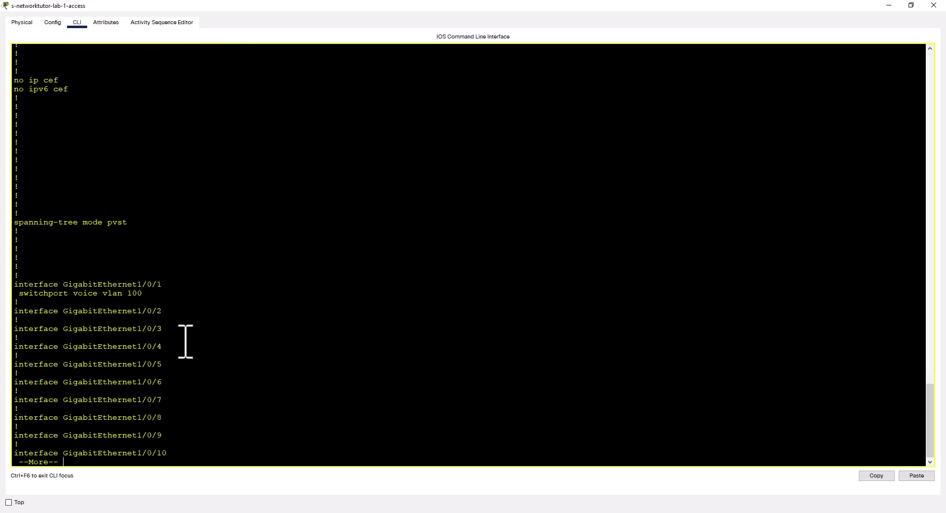
pyautogui.press('q')
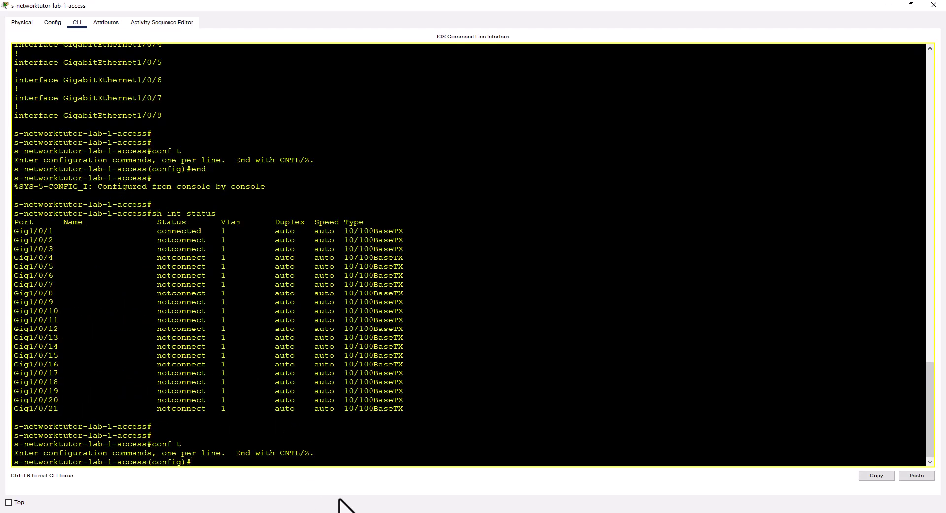
# Apply 'no power inline never' on interface g1/0/1, using ? and Tab for keyword help
pyautogui.write('int g1/0/1')
pyautogui.press('Return')
pyautogui.write('po')
pyautogui.press('Return')
pyautogui.write('no')
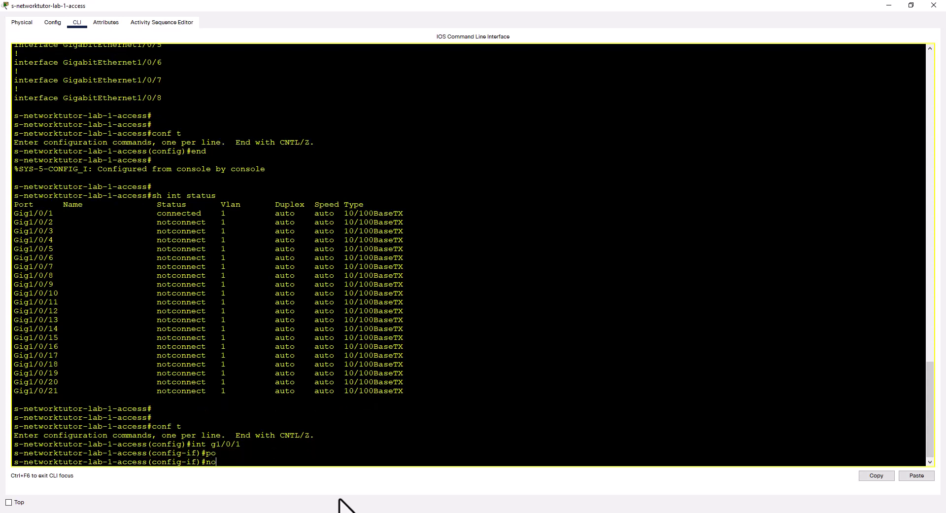
pyautogui.write(' pow')
pyautogui.press('Tab')
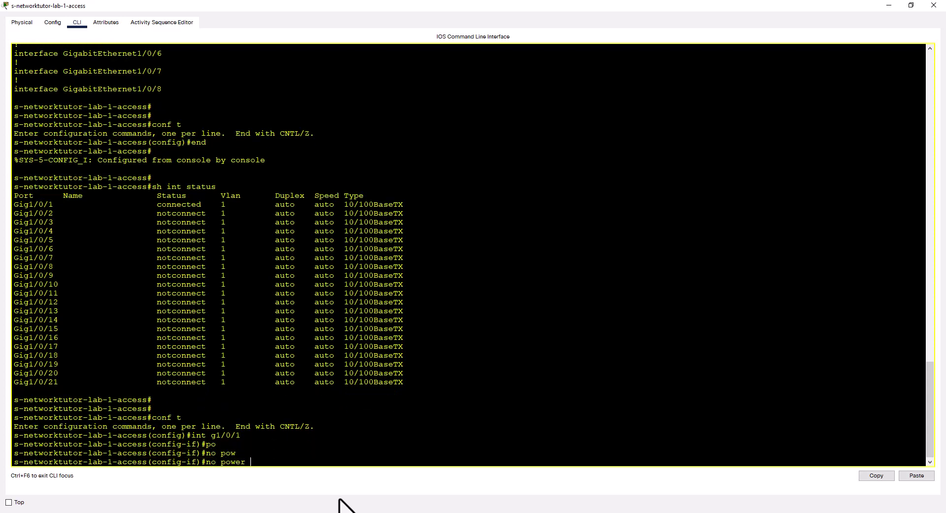
pyautogui.write('?om')
pyautogui.press('Tab')
pyautogui.press('BackSpace')
pyautogui.press('BackSpace')
pyautogui.write('IN')
pyautogui.press('Tab')
pyautogui.press('BackSpace')
pyautogui.press('BackSpace')
pyautogui.write('in')
pyautogui.press('Tab')
pyautogui.write('?')
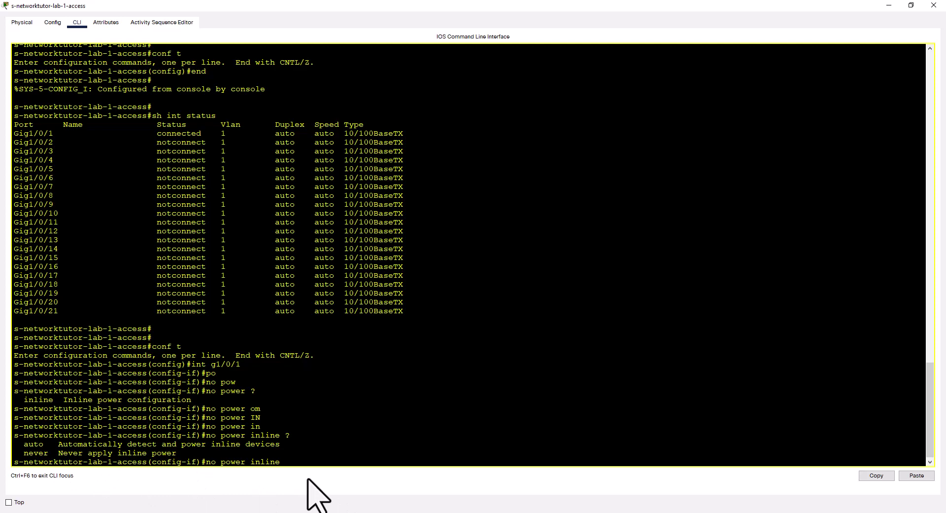
pyautogui.write('nev')
pyautogui.press('Tab')
pyautogui.write('?')
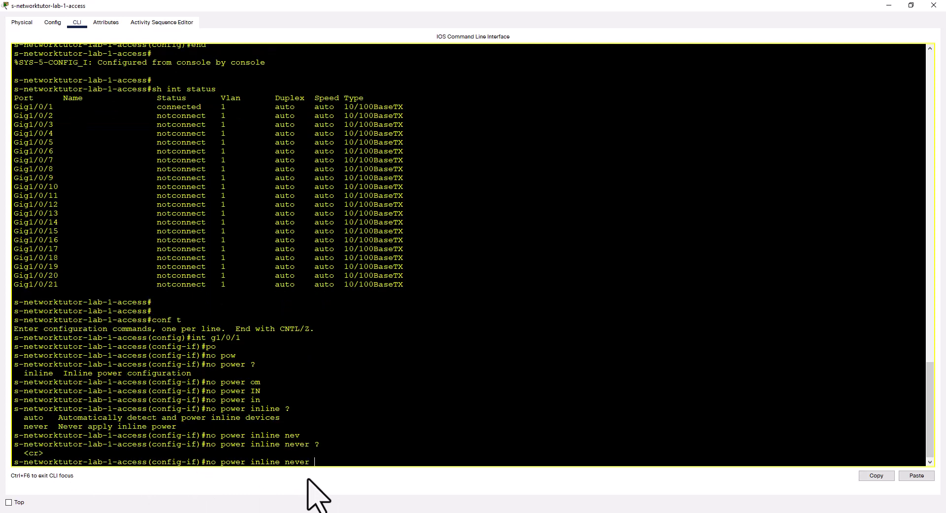
pyautogui.press('Return')
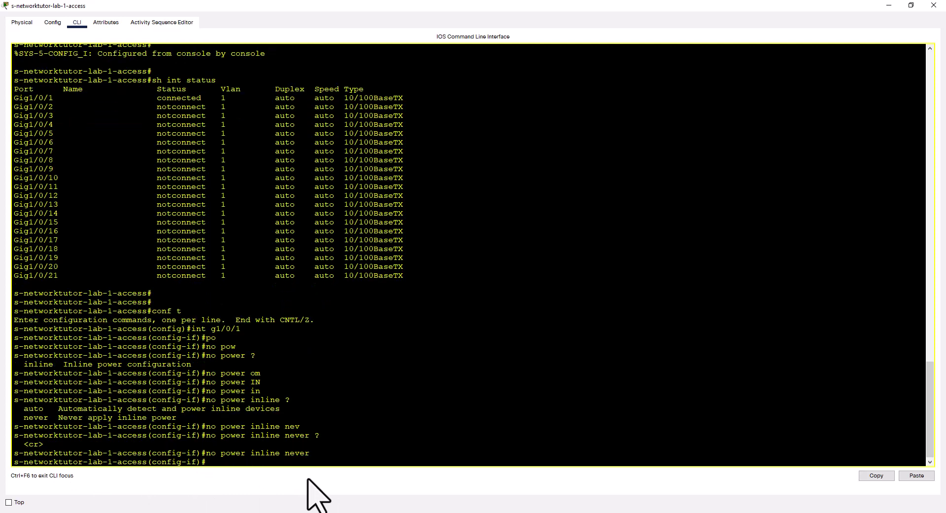
# Leave configuration mode with end and save the configuration with wri
pyautogui.write('end')
pyautogui.press('Return')
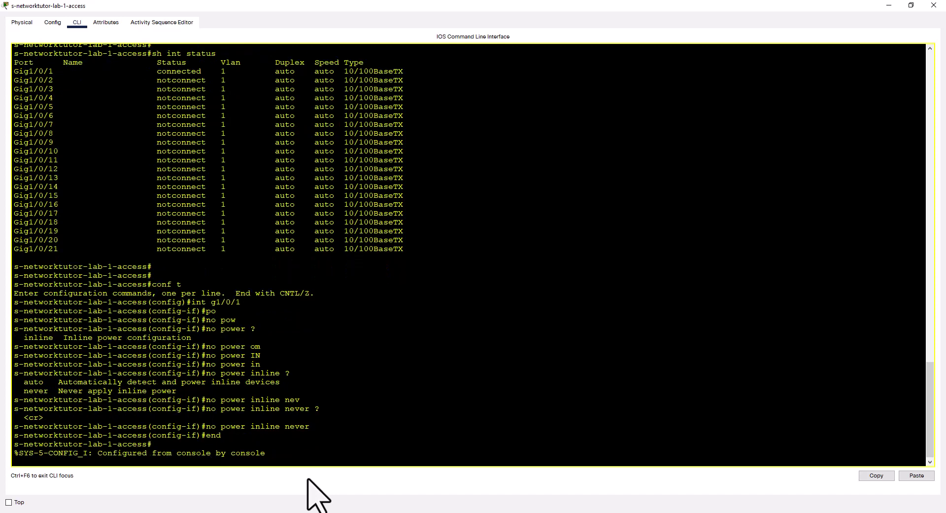
pyautogui.press('Return')
pyautogui.press('Return')
pyautogui.write('wri')
pyautogui.press('Return')
# Check every port's status with sh int status
pyautogui.press('Return')
pyautogui.press('Return')
pyautogui.press('Return')
pyautogui.write('sh int stauts')
pyautogui.press('Return')
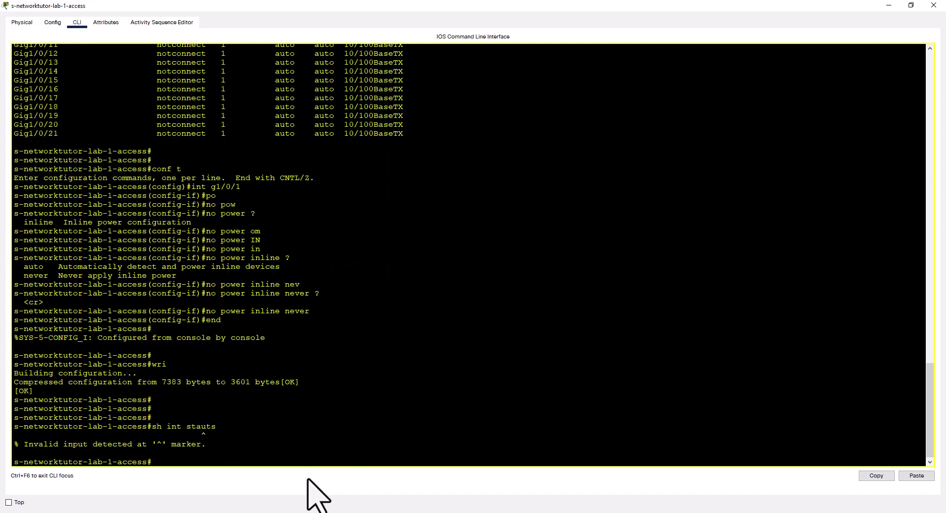
pyautogui.write('sh int status')
pyautogui.press('Return')
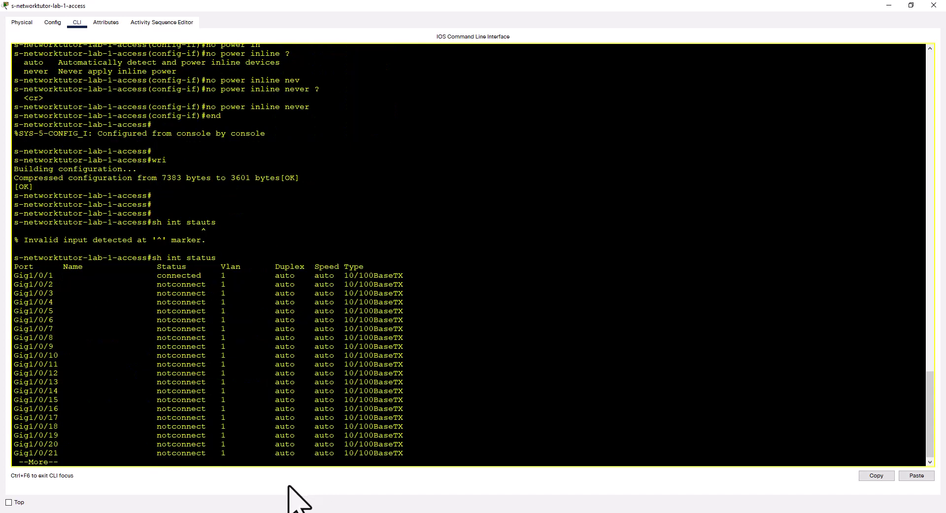
pyautogui.press('q')
pyautogui.press('Return')
pyautogui.press('Return')
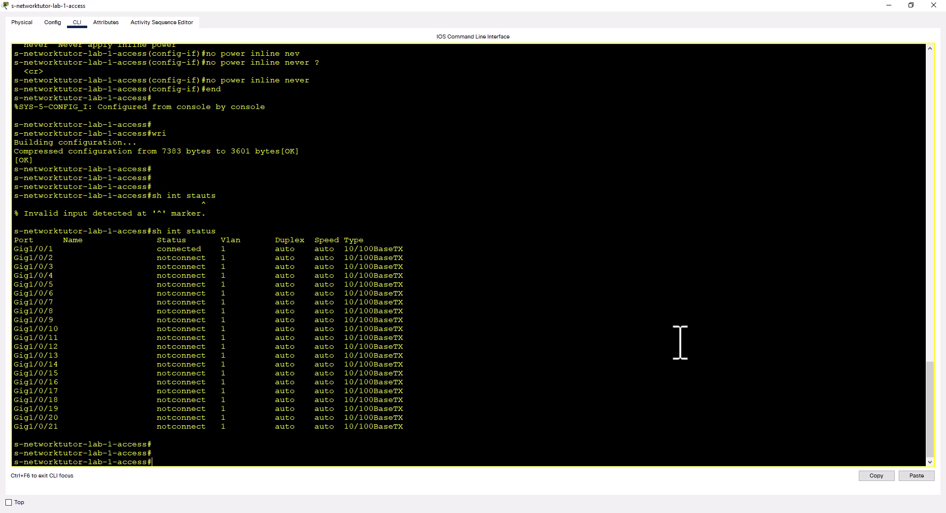
# Bounce Gig1/0/1 with shut and no shut under conf t, then return to the topology
pyautogui.write('conf t')
pyautogui.press('Return')
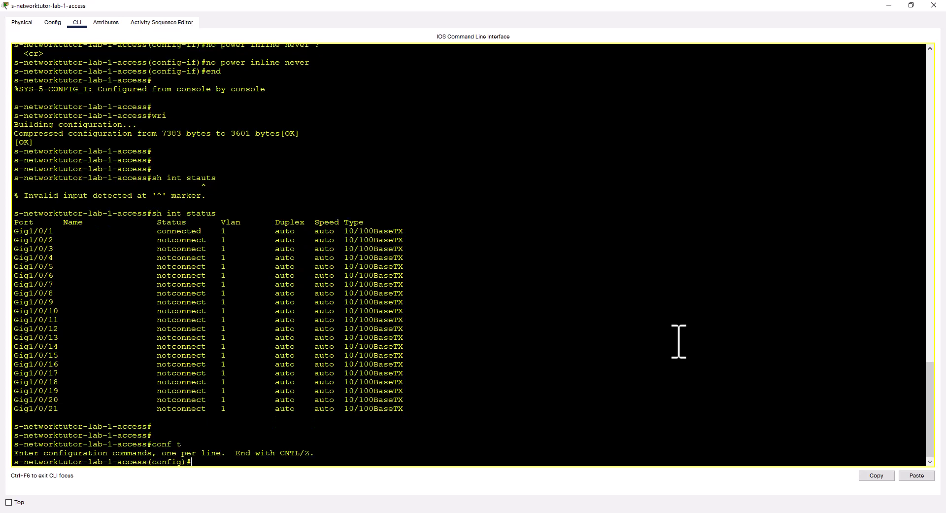
pyautogui.write('int g1/0/1')
pyautogui.press('Return')
pyautogui.write('shut')
pyautogui.press('Return')
pyautogui.press('Return')
pyautogui.press('Return')
pyautogui.write('no shut')
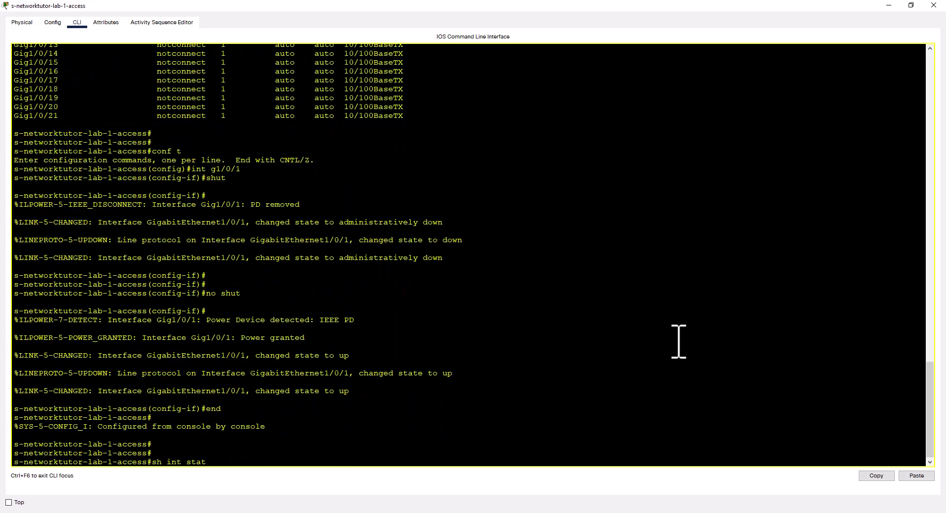
pyautogui.write('us')
pyautogui.press('Return')
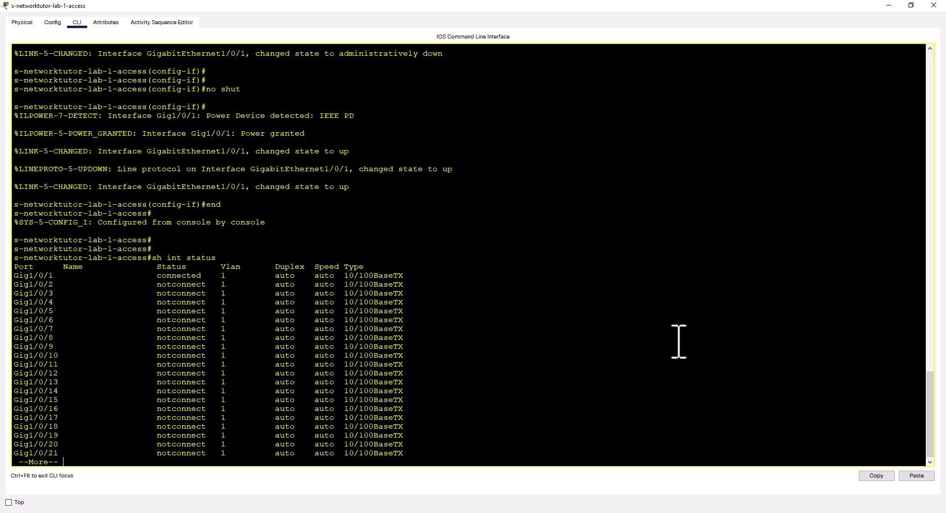
pyautogui.press('q')
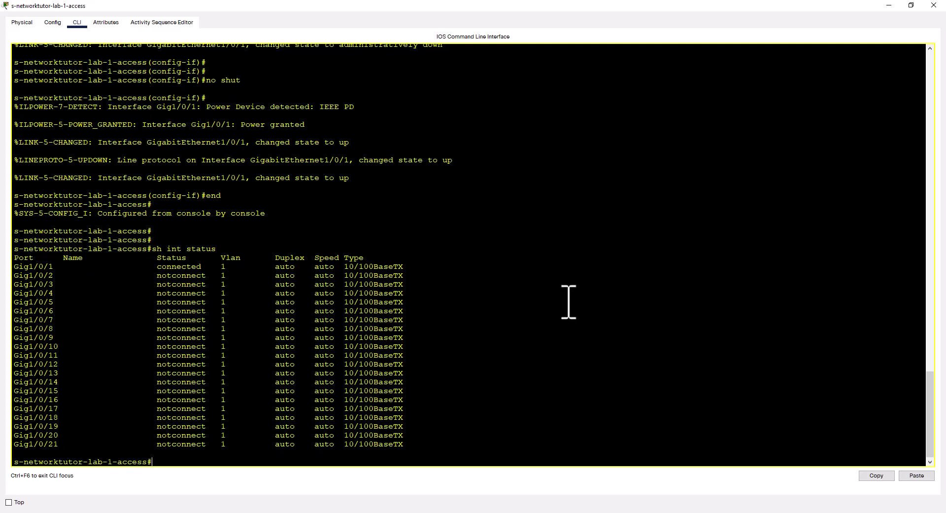
pyautogui.hotkey('alt', 'Tab')
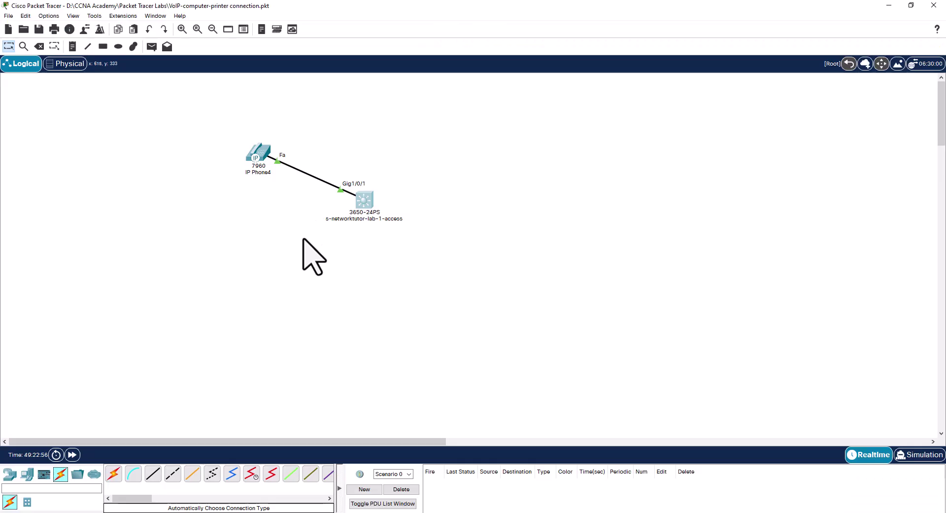
# Fit IP_PHONE_POWER_ADAPTER into IP Phone4, close its window, and open the 3650 switch
pyautogui.click(254, 156)
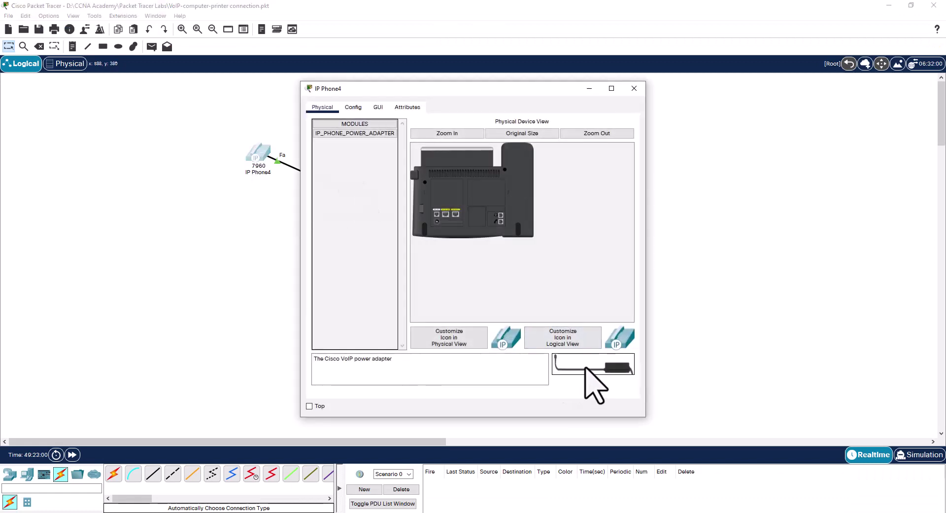
pyautogui.moveTo(577, 371); pyautogui.dragTo(442, 214)
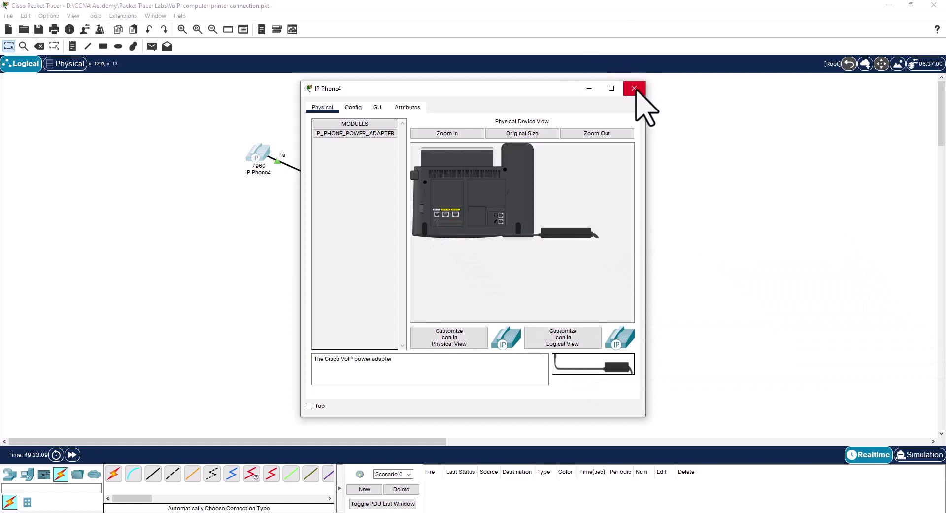
pyautogui.click(635, 89)
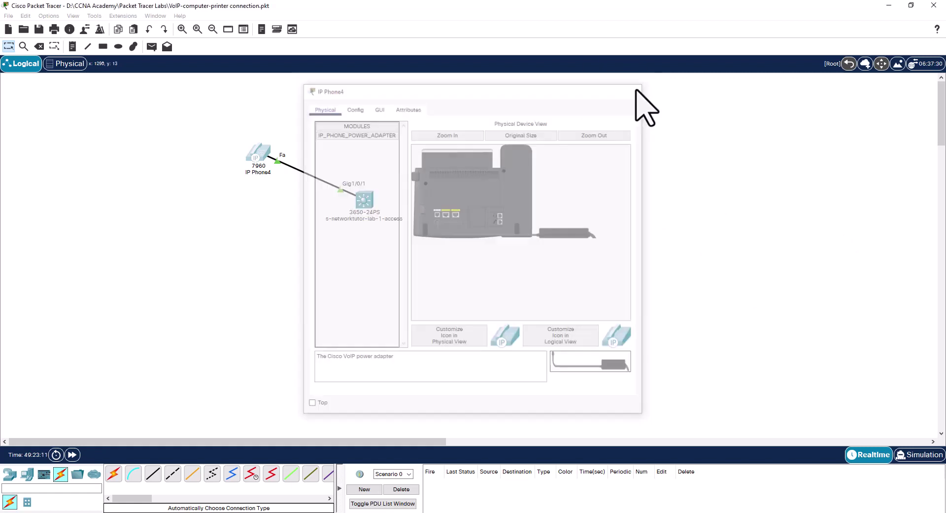
pyautogui.click(364, 199)
# In the maximized switch CLI, run sh power inline to see per-port PoE use
pyautogui.click(611, 88)
pyautogui.click(564, 383)
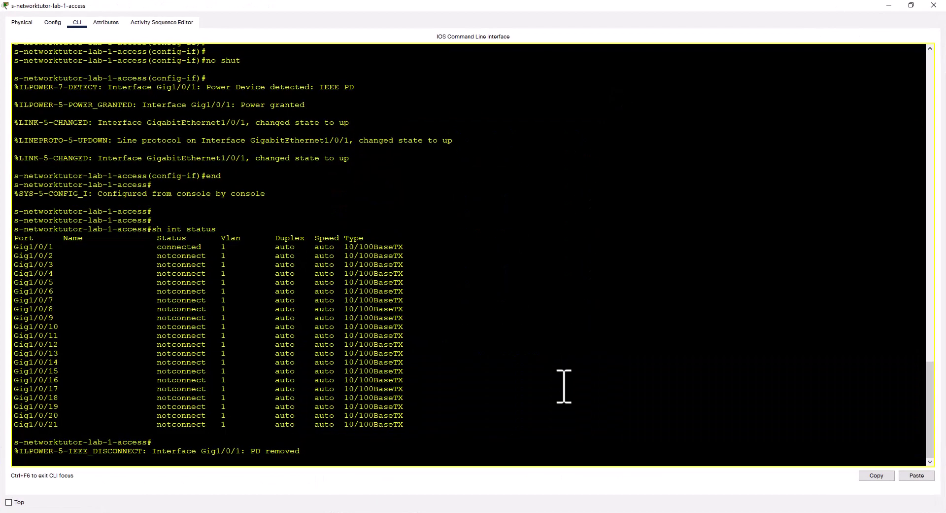
pyautogui.press('Return')
pyautogui.press('Return')
pyautogui.press('Return')
pyautogui.press('Return')
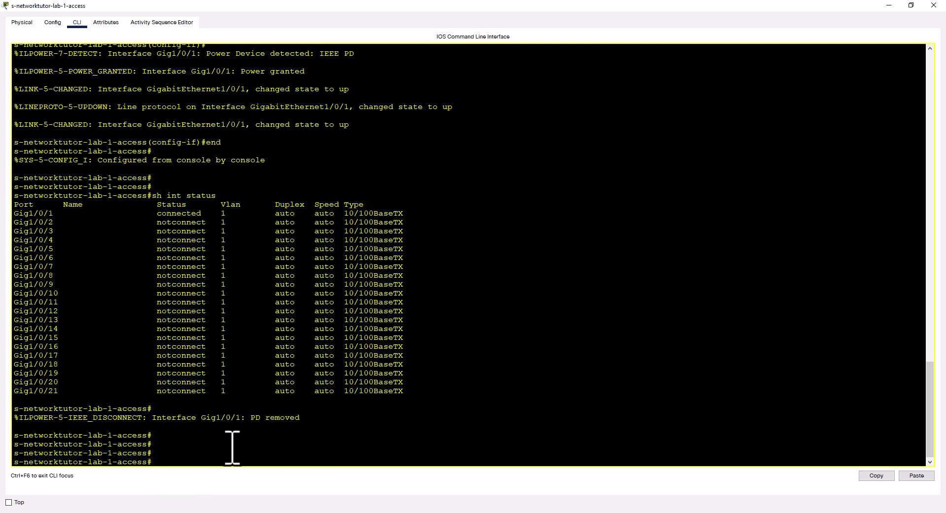
pyautogui.write('sh pow')
pyautogui.press('Tab')
pyautogui.write('in')
pyautogui.press('Tab')
pyautogui.press('Return')
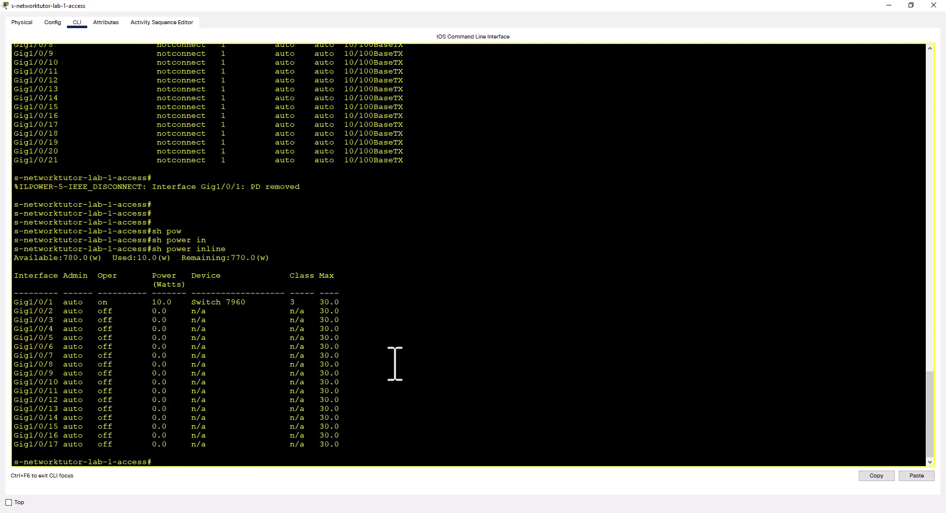
# Bounce port Gig1/0/1 with shut and no shut under conf t, then end
pyautogui.press('Return')
pyautogui.write('conf t')
pyautogui.press('Return')
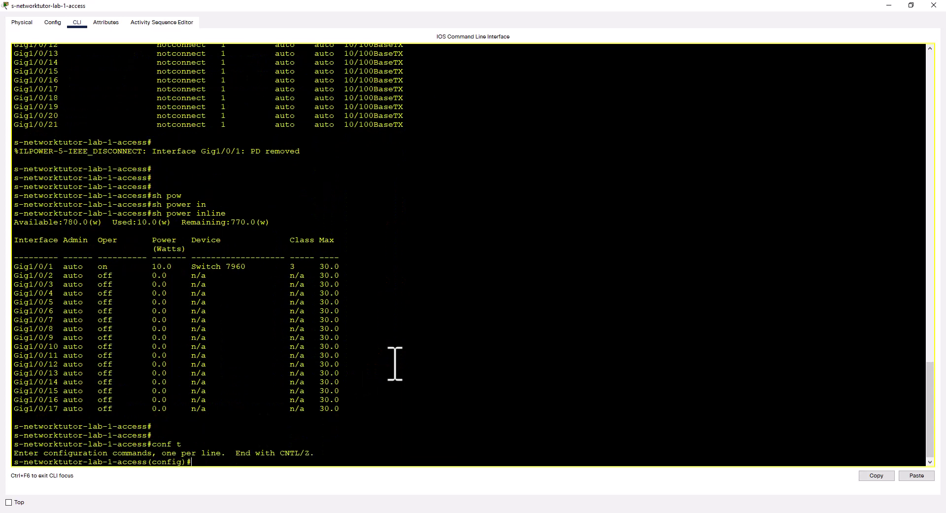
pyautogui.write('int g1/0/1')
pyautogui.press('Return')
pyautogui.write('shut')
pyautogui.press('Return')
pyautogui.press('Return')
pyautogui.write('no sah')
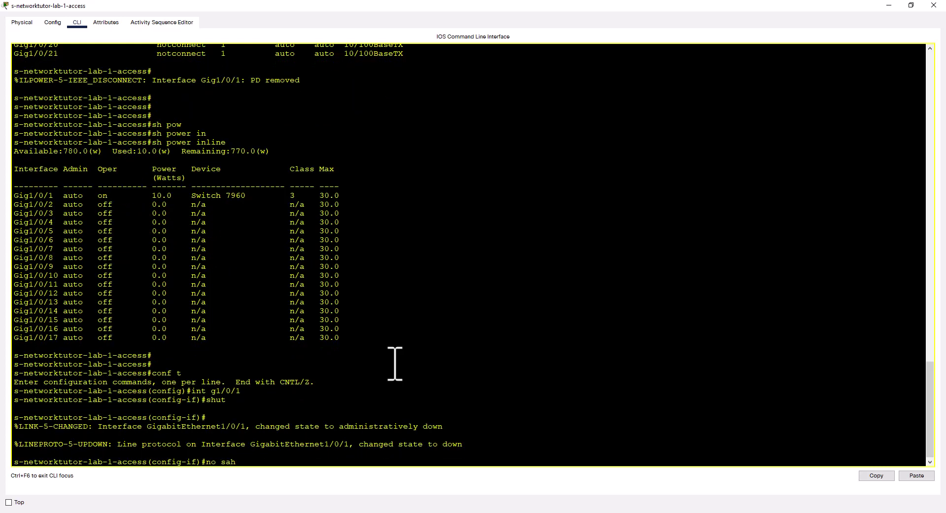
pyautogui.press('BackSpace')
pyautogui.press('BackSpace')
pyautogui.press('BackSpace')
pyautogui.write('hut')
pyautogui.press('Return')
pyautogui.press('Return')
pyautogui.press('Return')
pyautogui.press('Return')
pyautogui.write('end')
pyautogui.press('Return')
# Confirm with sh power inline and sh int status that Gig1/0/1 is connected drawing 0.0 W
pyautogui.write('sh power inline')
pyautogui.press('Return')
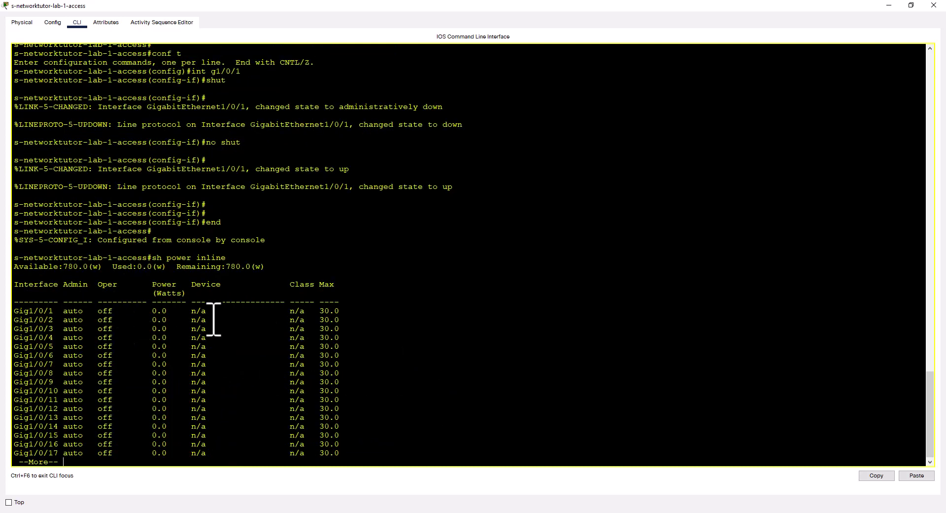
pyautogui.press('q')
pyautogui.press('Return')
pyautogui.write('sh int status')
pyautogui.press('Return')
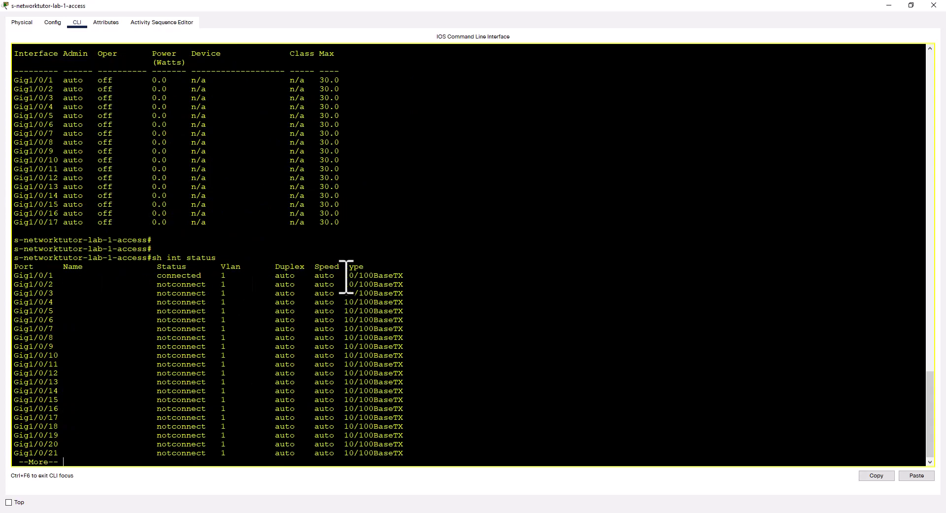
pyautogui.hotkey('alt', 'Tab')
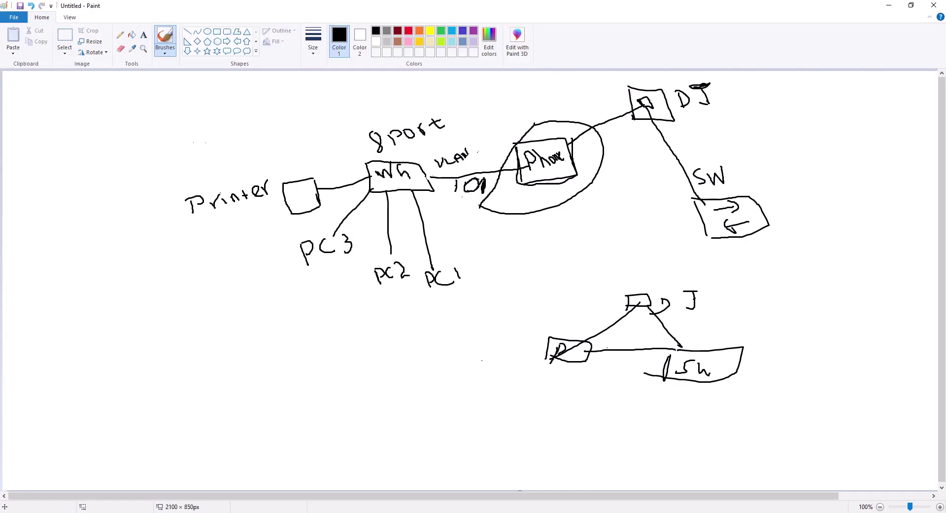